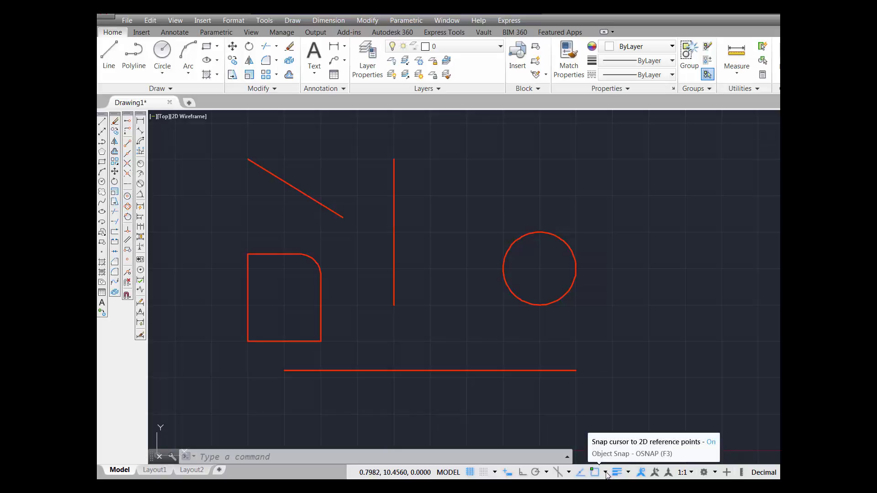
- Show the running object snap list from the arrow beside the OSNAP status-bar button
click(606, 473)
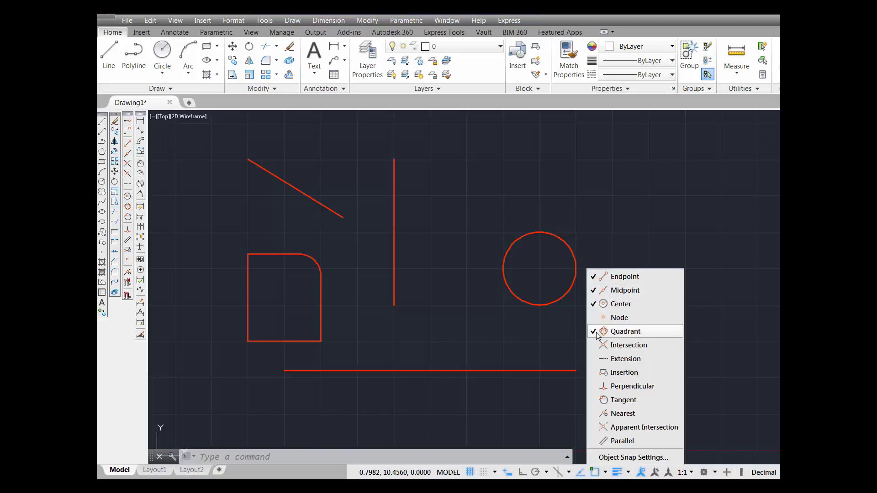
- Disable the Endpoint, Midpoint, Center and Quadrant running snaps, then start the LINE command
click(621, 276)
click(623, 292)
click(621, 304)
click(622, 333)
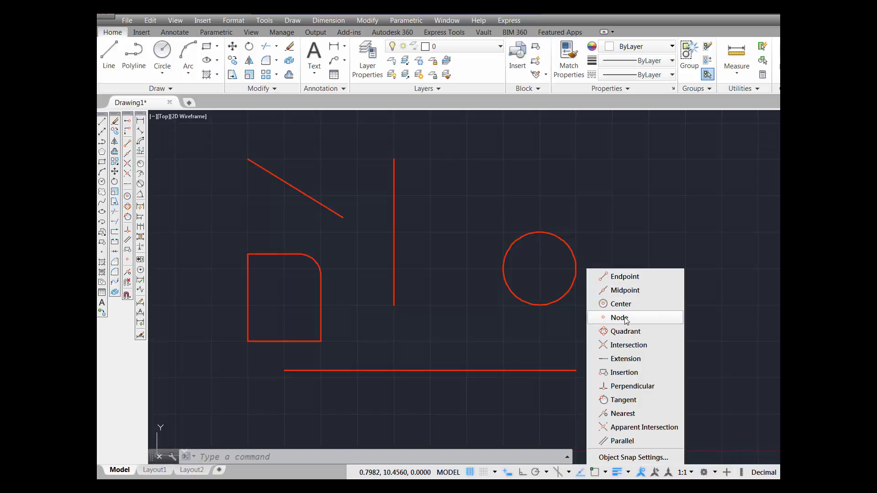
click(666, 212)
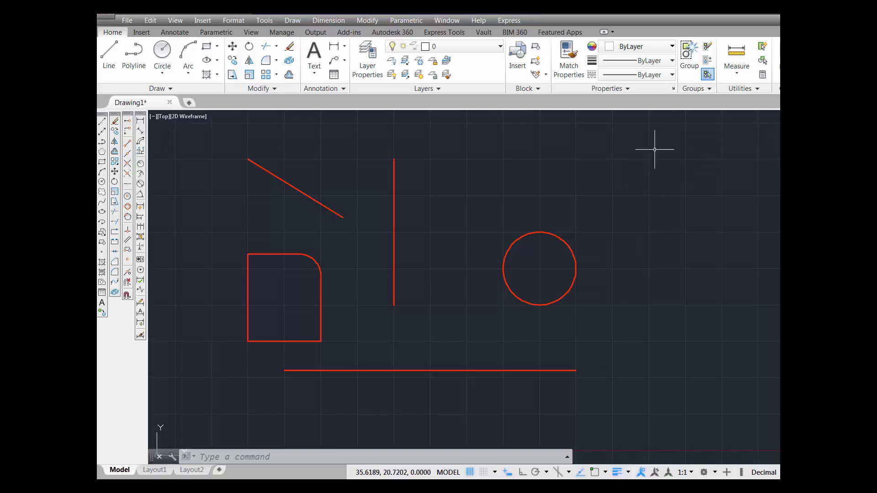
click(110, 57)
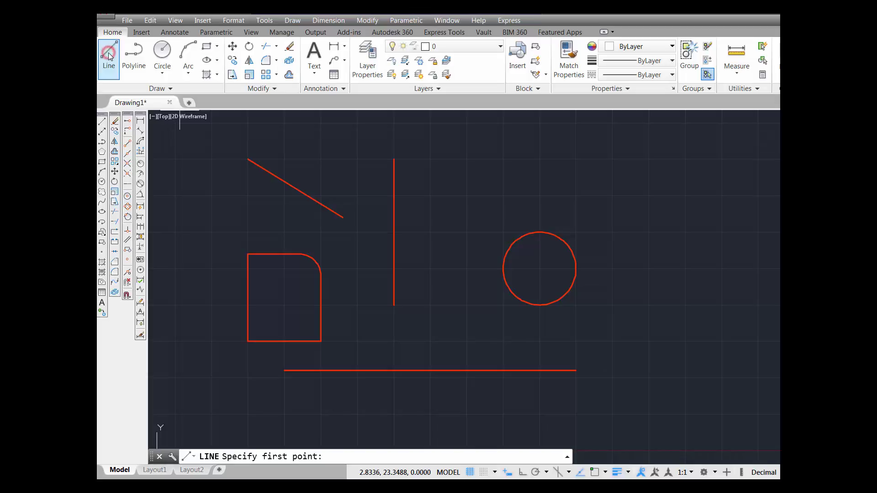
- Start the white line at the vertical red line's top endpoint with the Endpoint snap
click(128, 145)
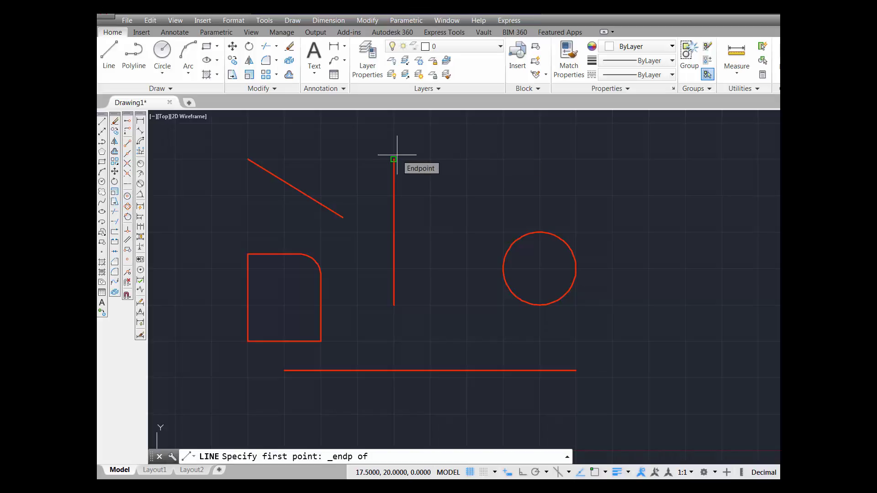
click(397, 155)
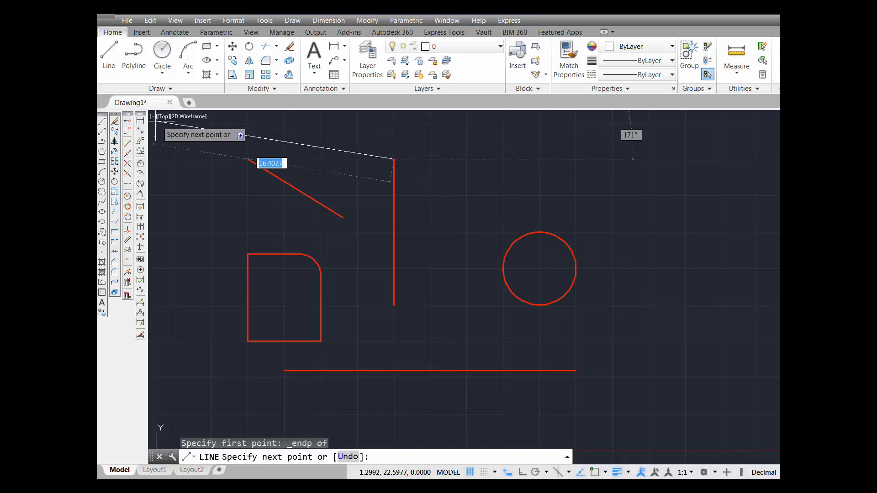
- End the line at the circle's centre with the Center snap, finish it, and start another line
click(128, 197)
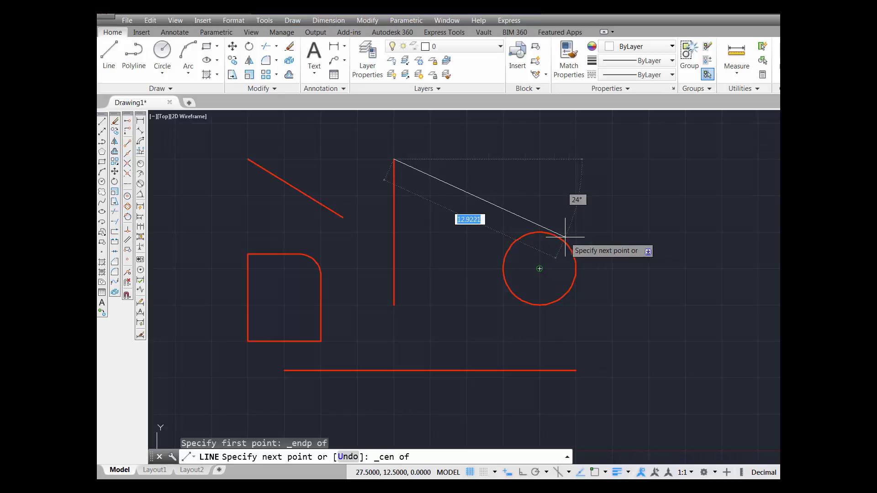
click(565, 237)
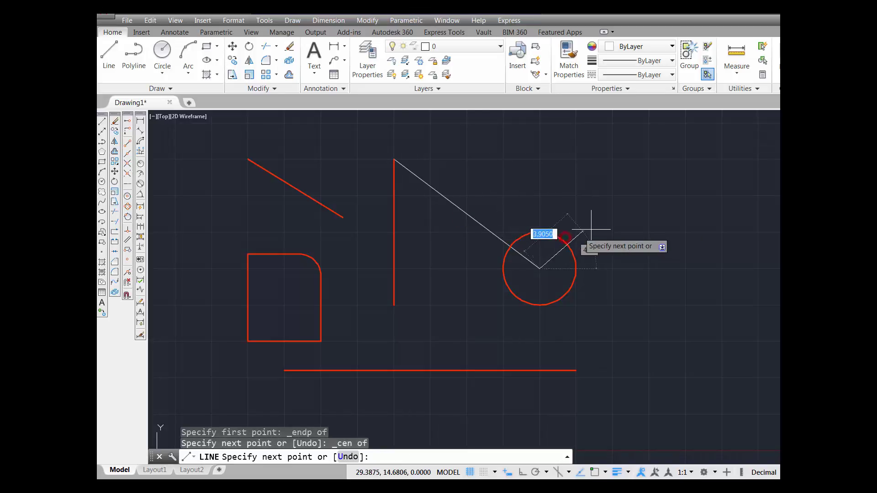
right_click(602, 186)
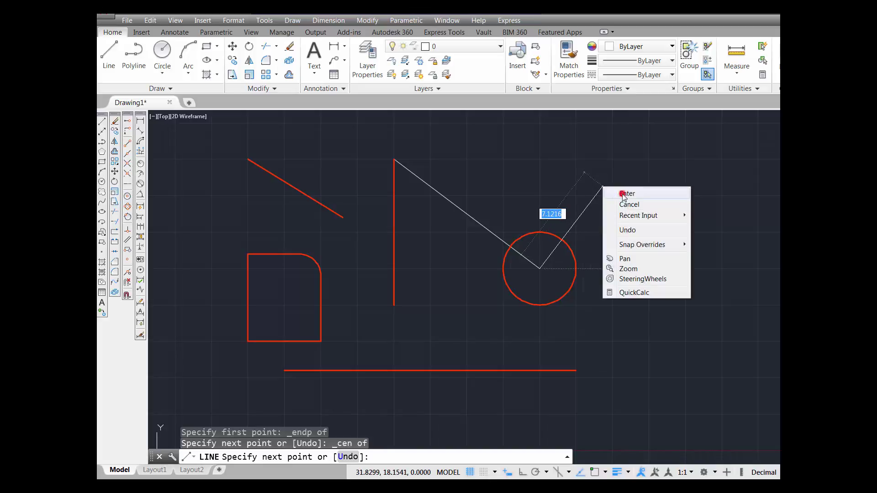
click(621, 193)
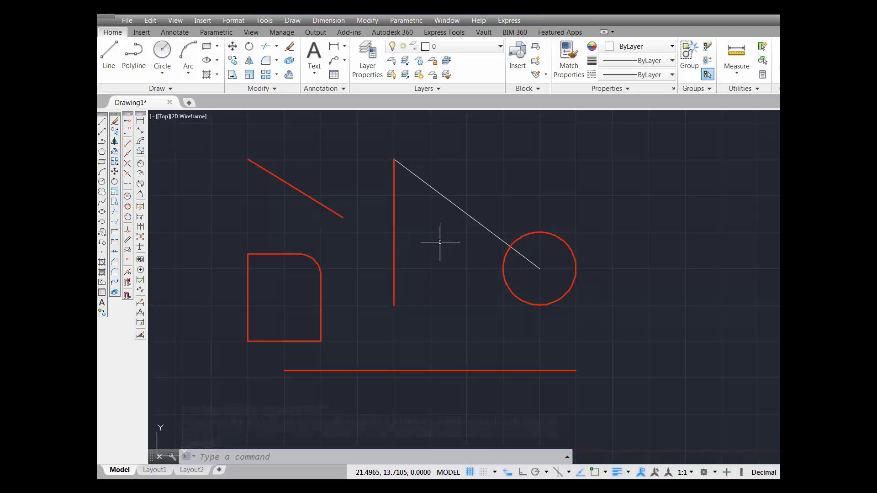
click(109, 52)
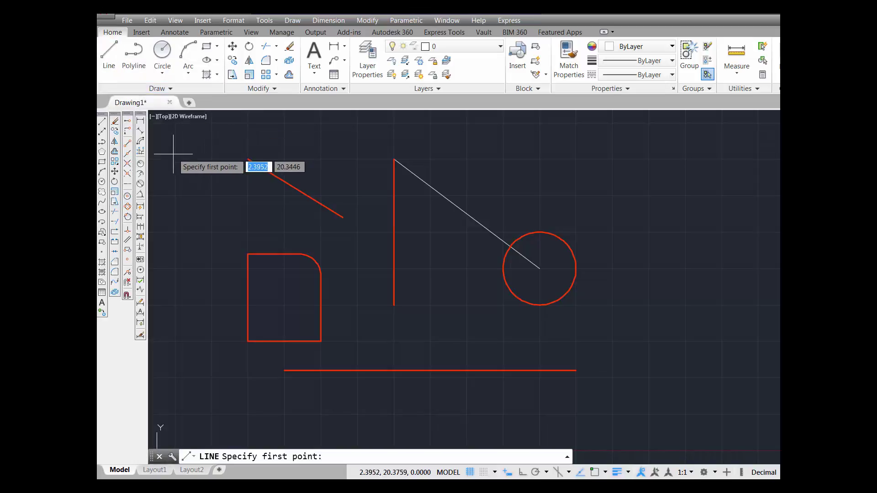
- Draw a line from the vertical line's midpoint to the circle's left quadrant using Midpoint and Quadrant snaps
click(127, 154)
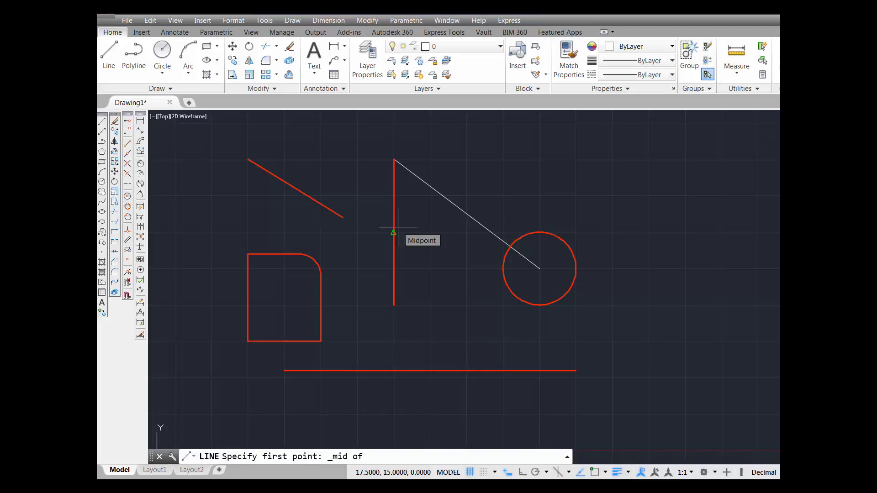
click(398, 227)
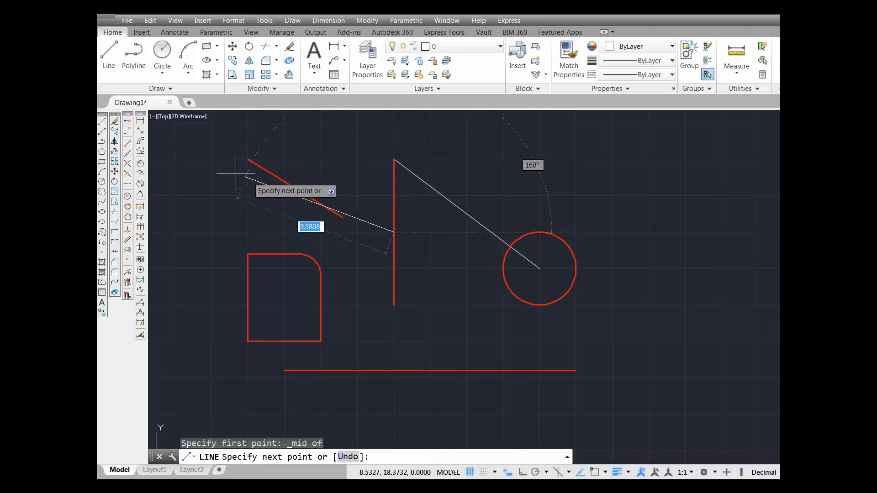
click(129, 208)
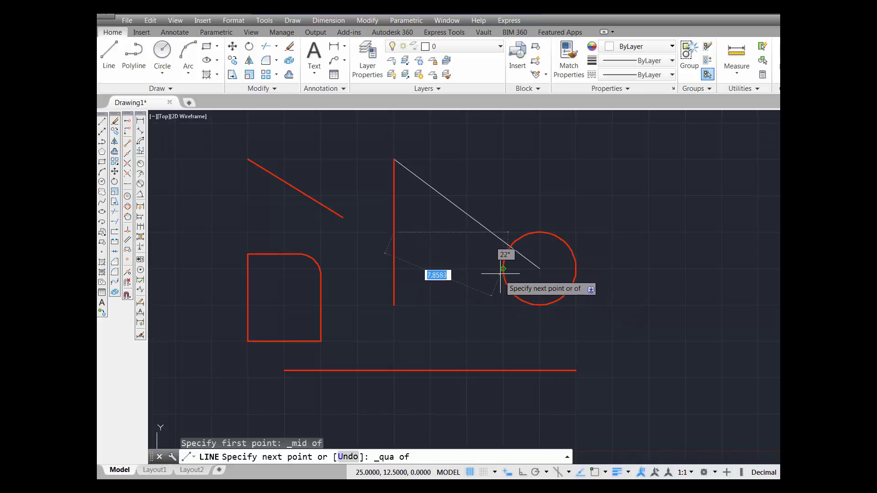
click(501, 272)
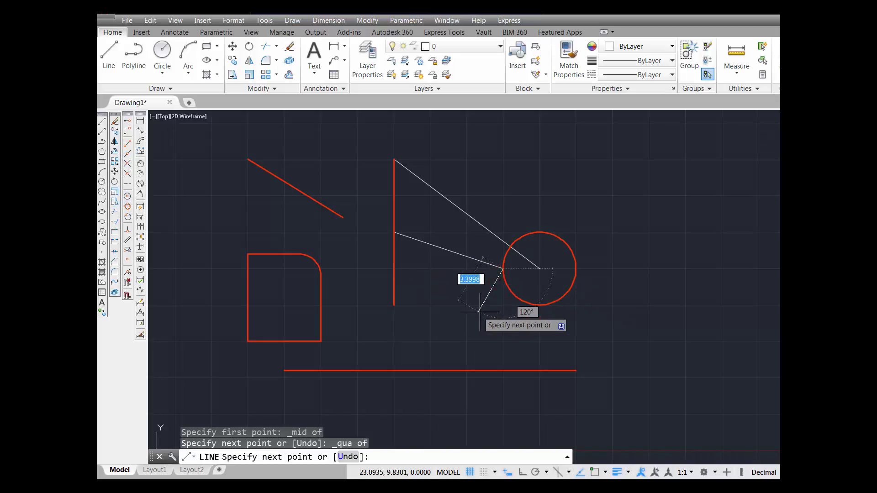
right_click(633, 286)
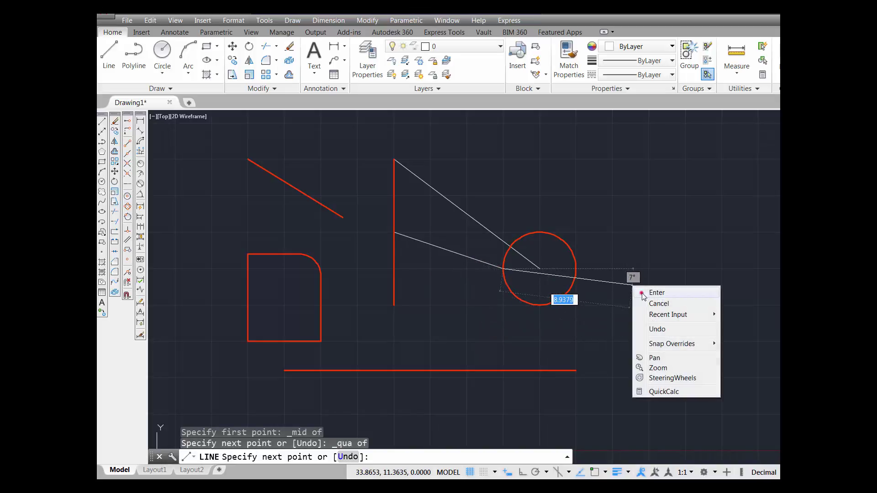
click(642, 293)
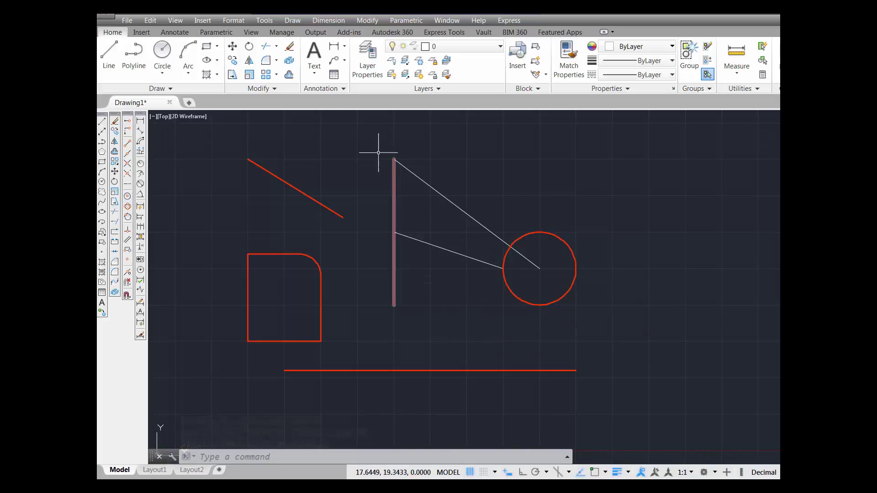
click(290, 49)
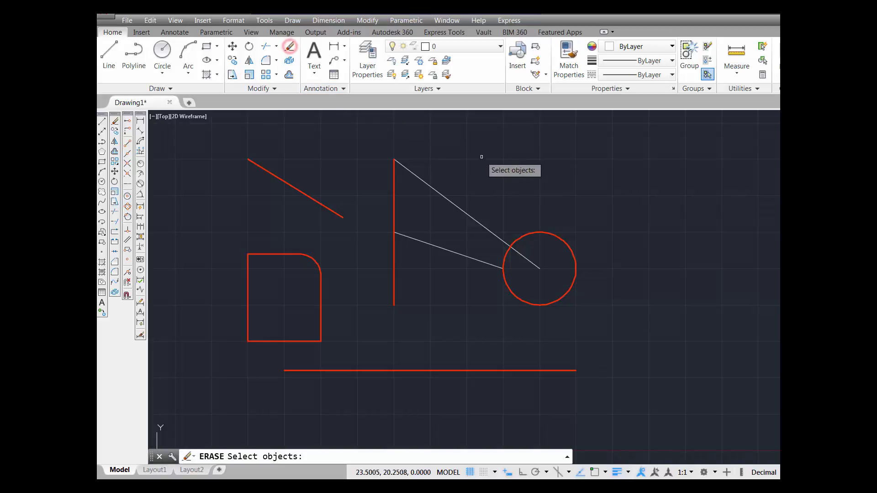
- Erase the upper and lower white lines, then start a new LINE command
click(449, 201)
click(434, 246)
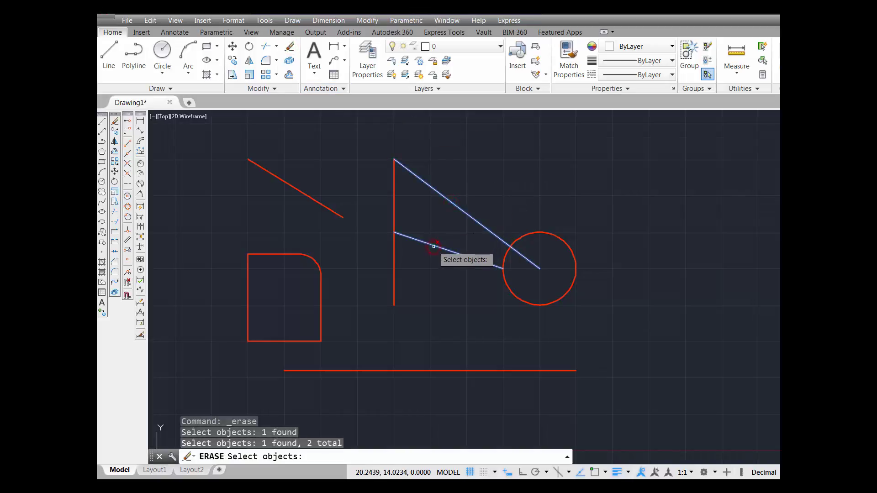
key(Return)
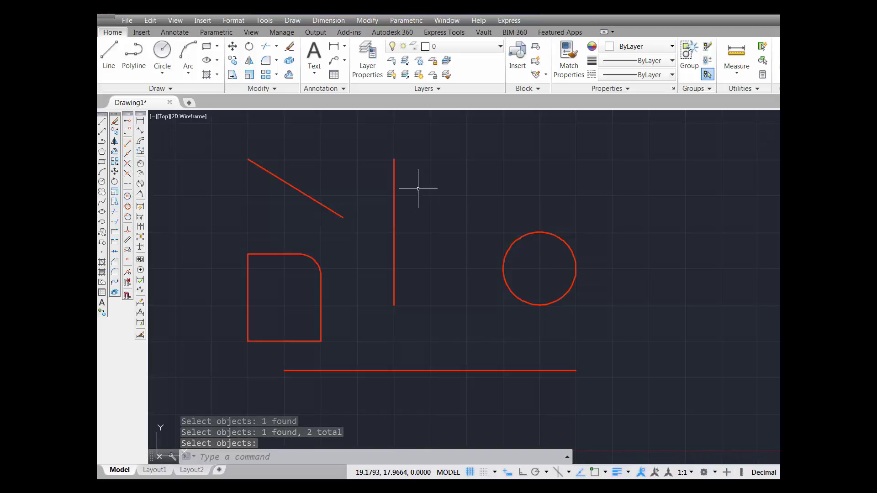
click(110, 51)
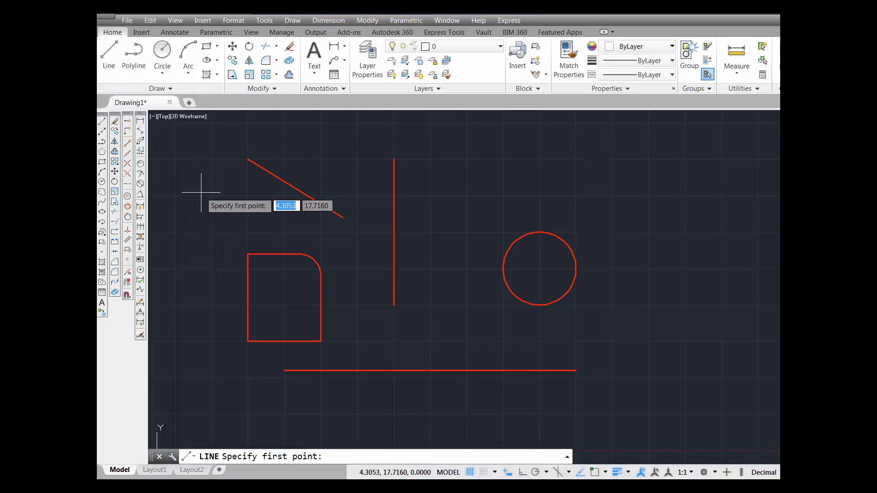
- Draw a line from the vertical line's top endpoint to the circle's centre via typed endpoint and center overrides
text(endp)
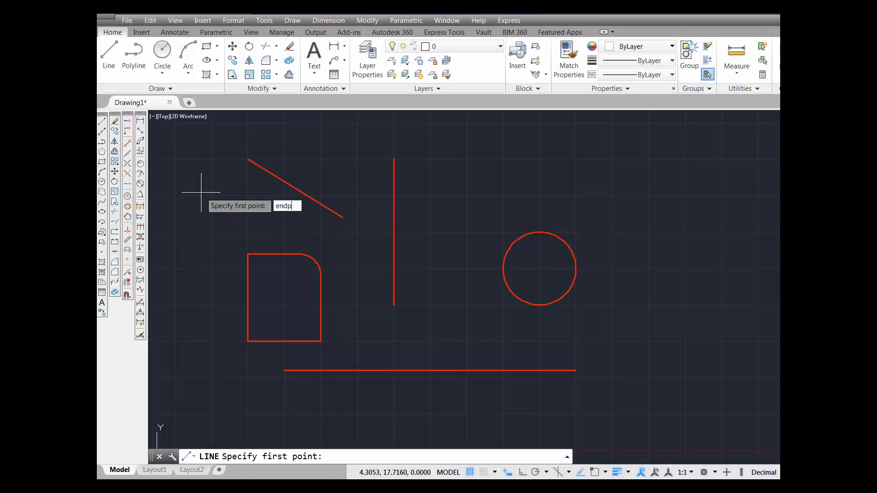
key(Return)
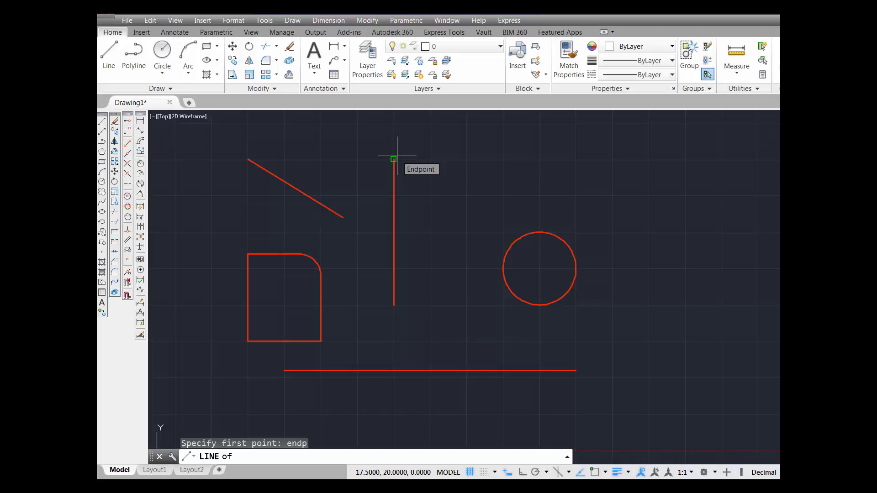
click(397, 156)
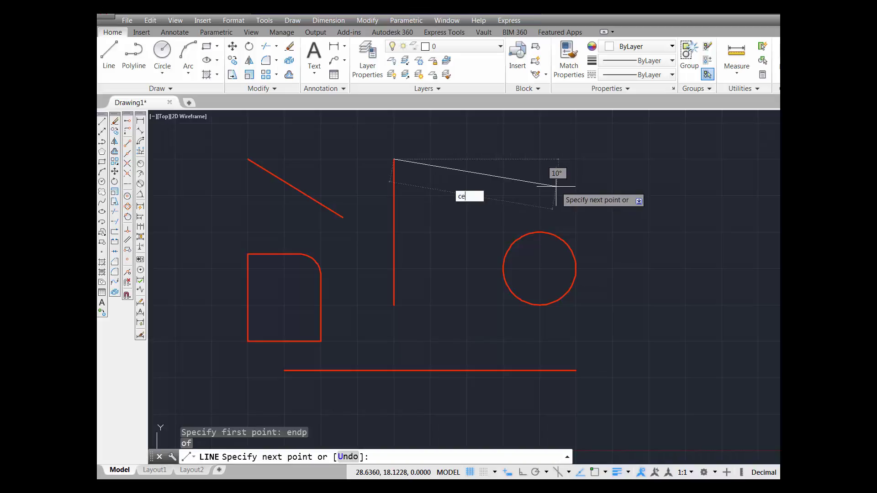
text(n)
key(Return)
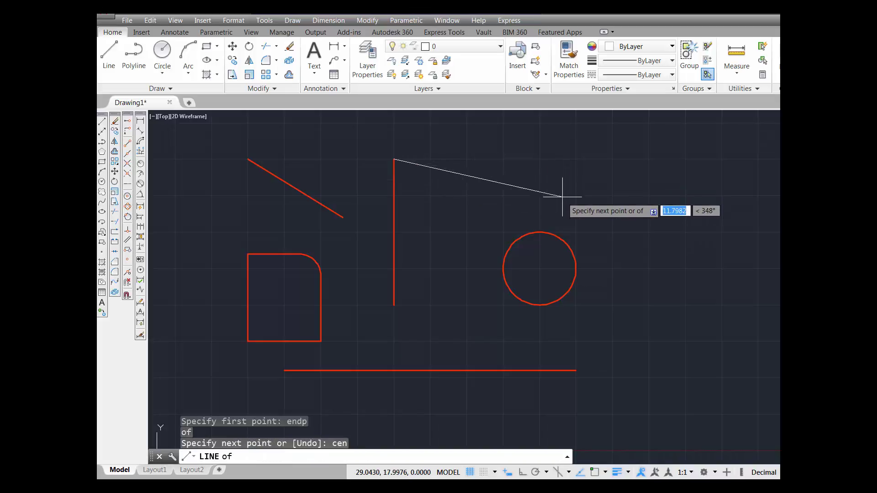
click(561, 234)
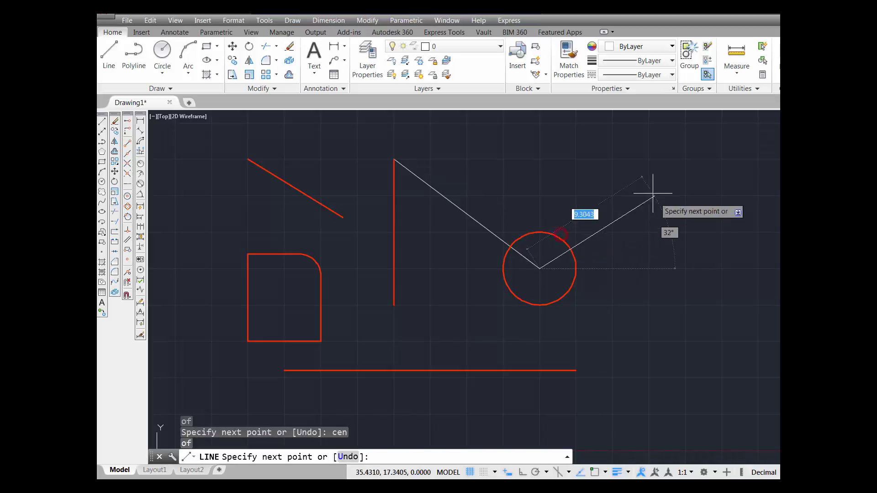
right_click(635, 174)
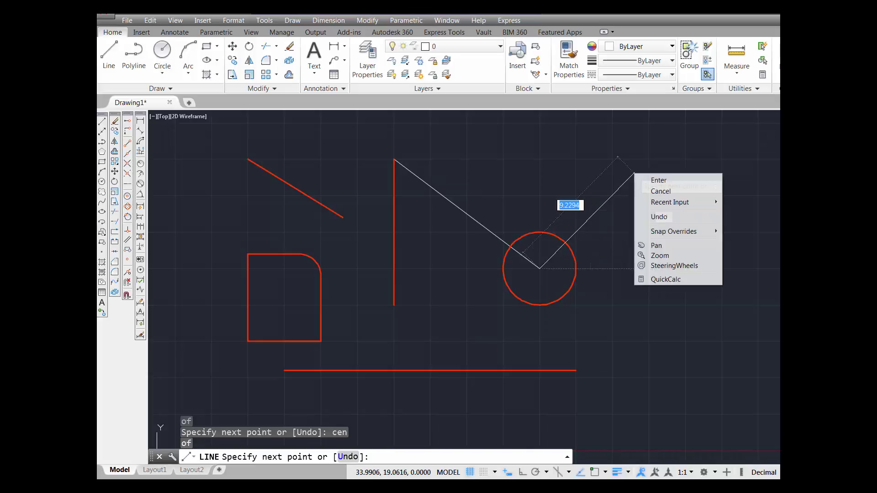
click(650, 181)
click(392, 159)
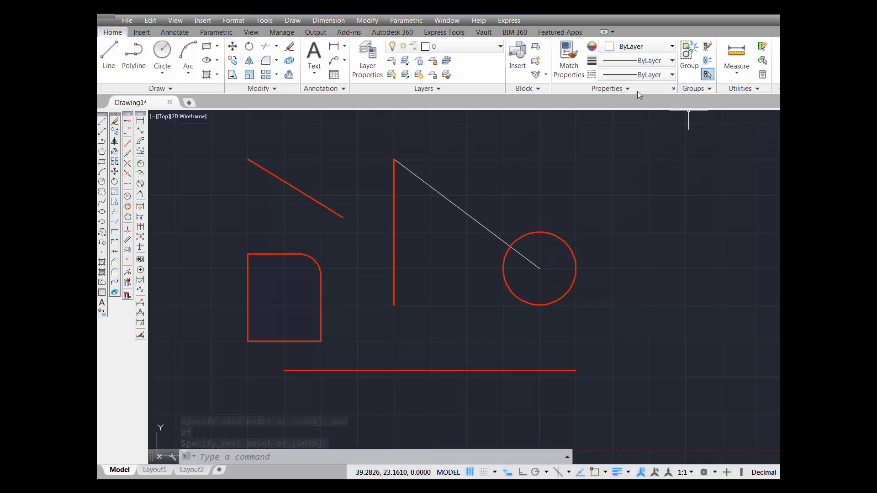
click(109, 51)
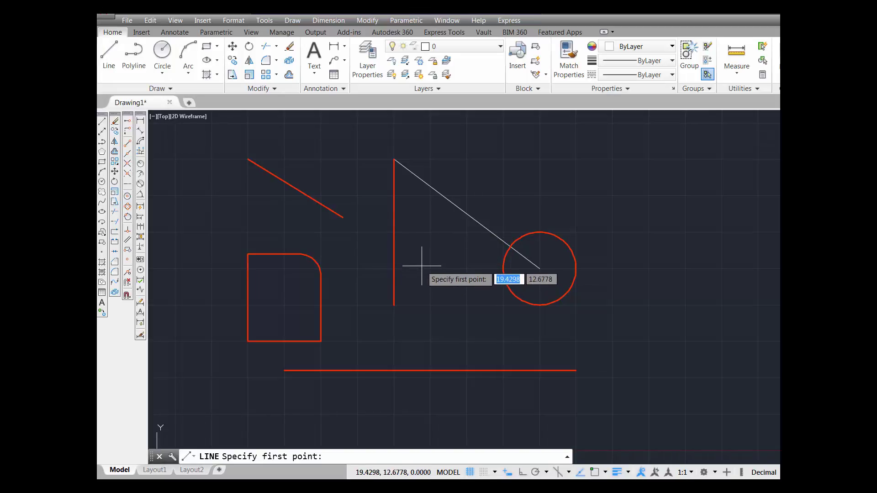
- Draw a line from the vertical line's midpoint to the circle's left quadrant via typed mid and qua overrides
text(mi)
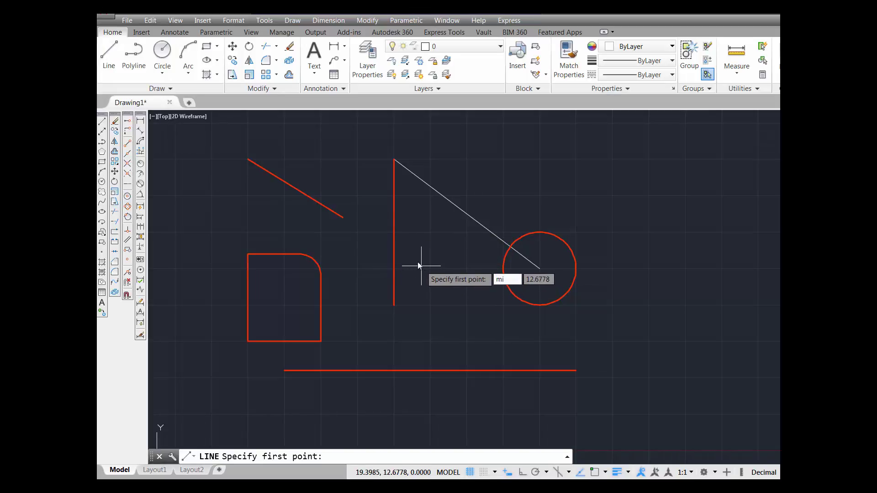
text(d)
key(Return)
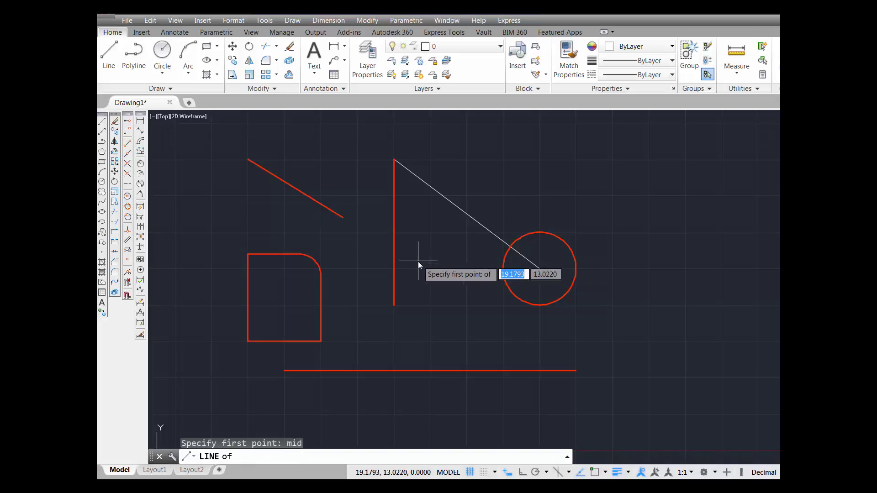
click(395, 234)
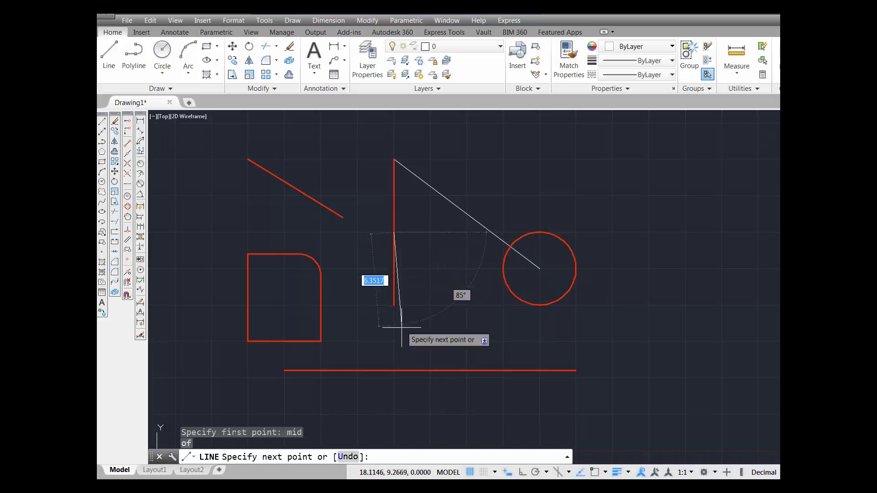
text(qu)
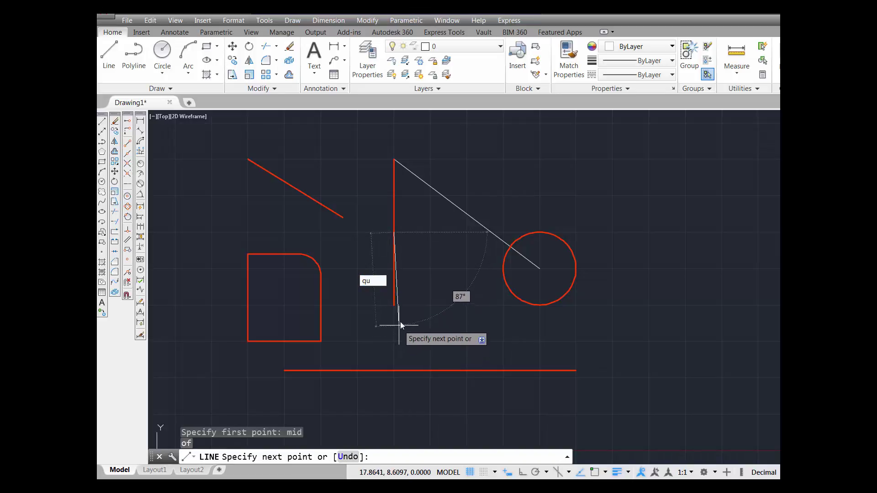
text(a)
key(Return)
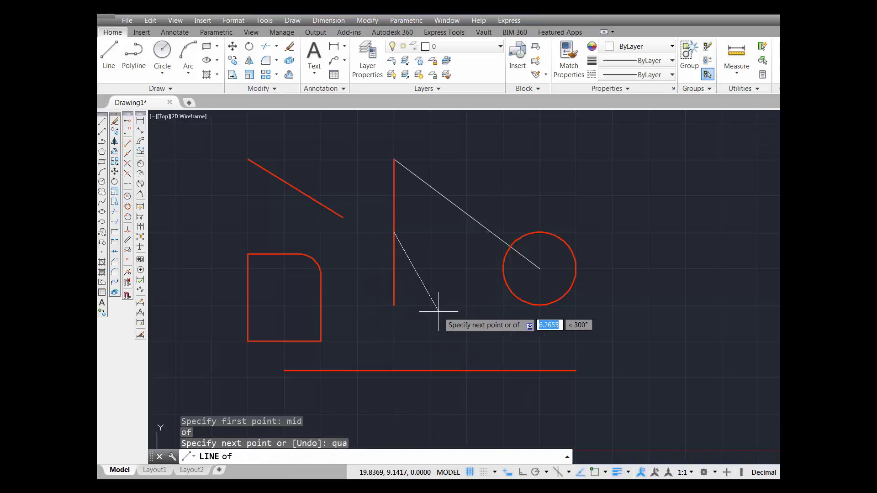
click(503, 268)
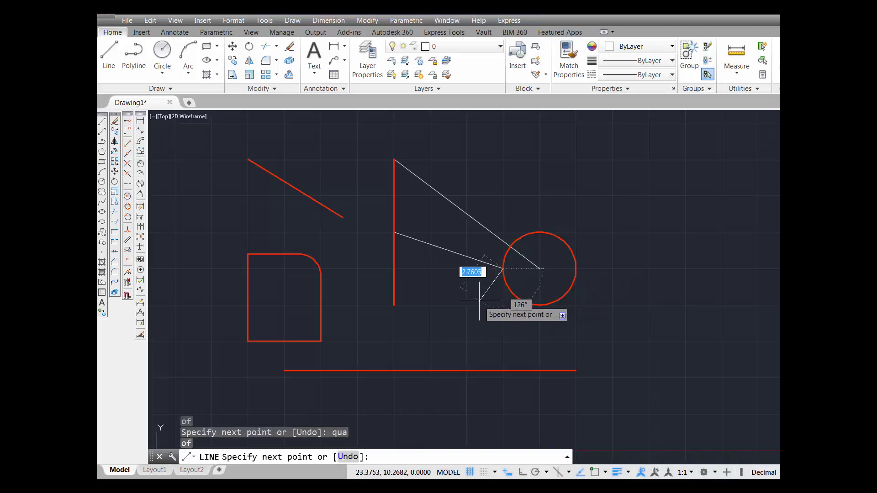
right_click(480, 301)
click(505, 309)
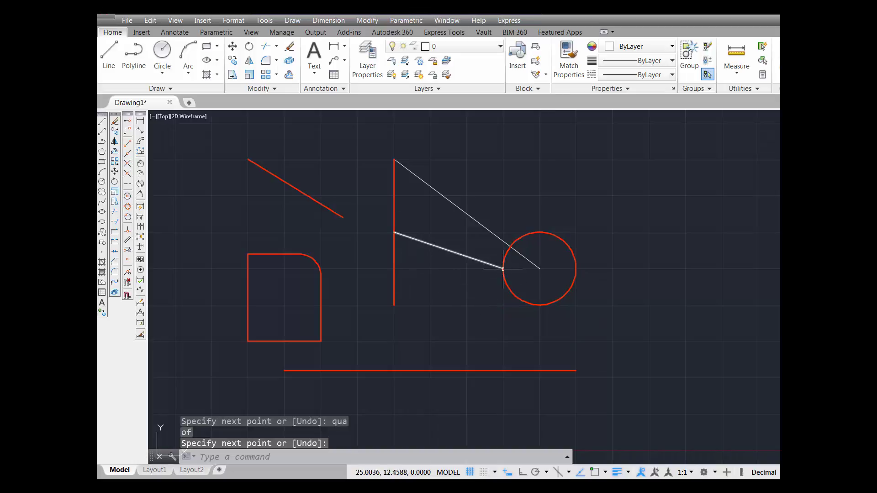
click(289, 46)
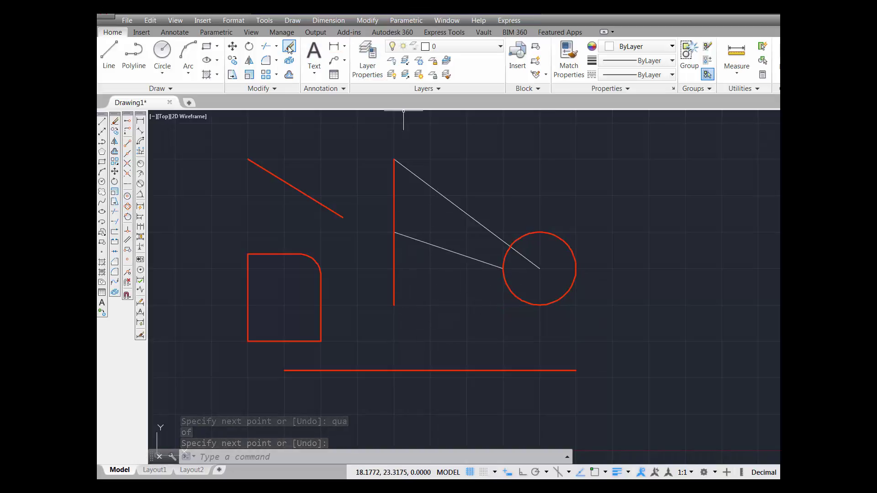
- Select the diagonal and lower white lines and delete them
click(453, 204)
click(434, 247)
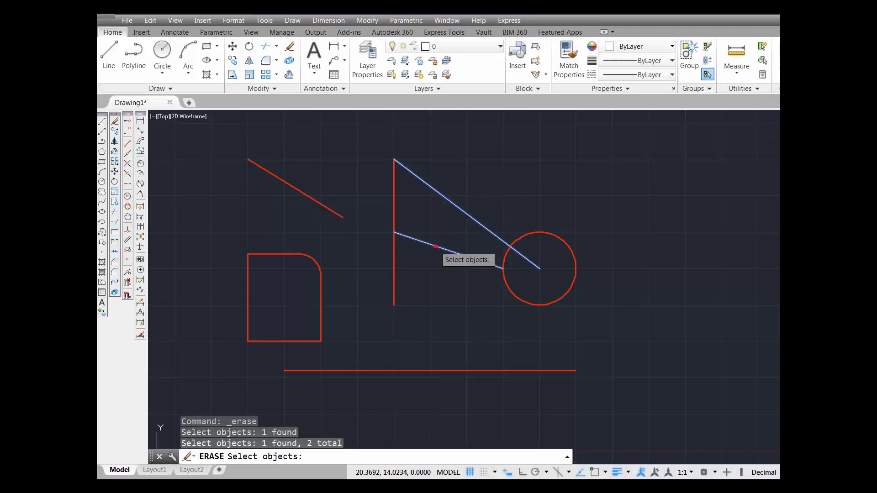
key(Return)
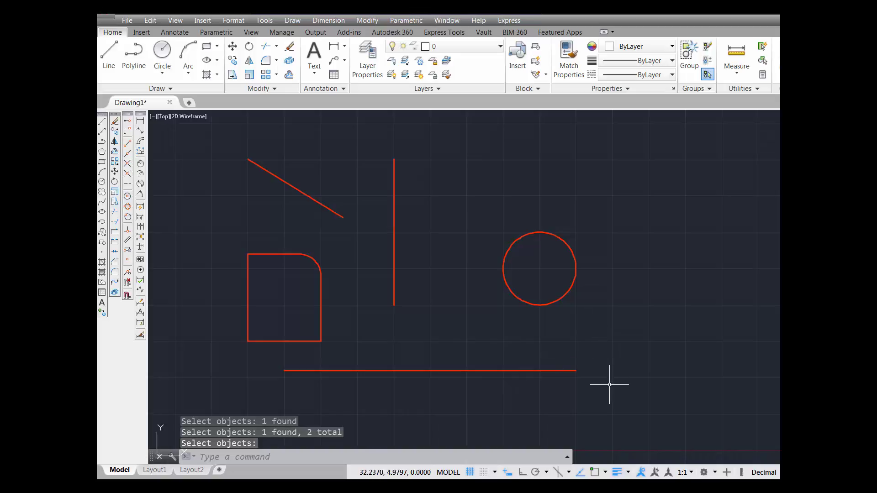
click(606, 474)
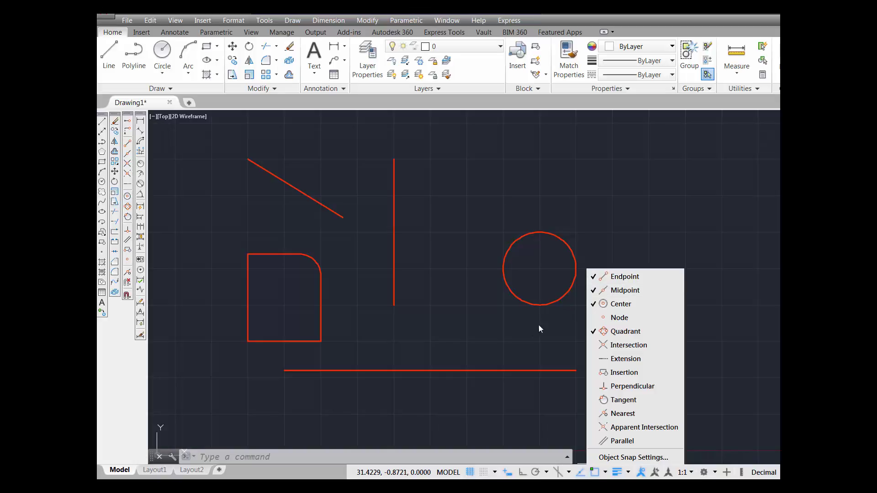
click(462, 290)
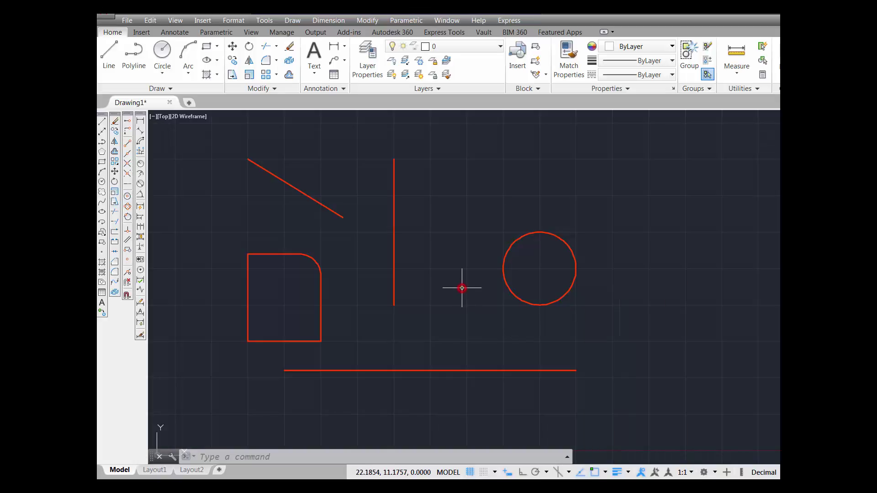
- Draw a line from the vertical line's top endpoint to the circle's centre using running snaps
click(109, 54)
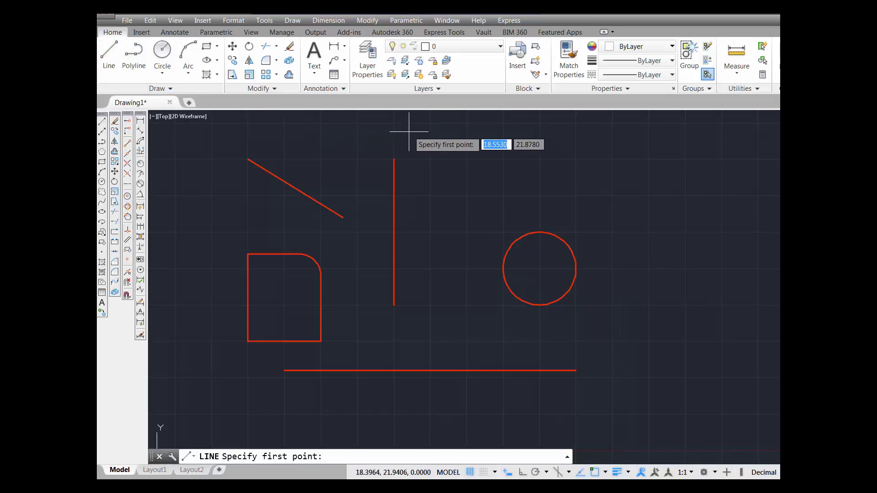
click(396, 156)
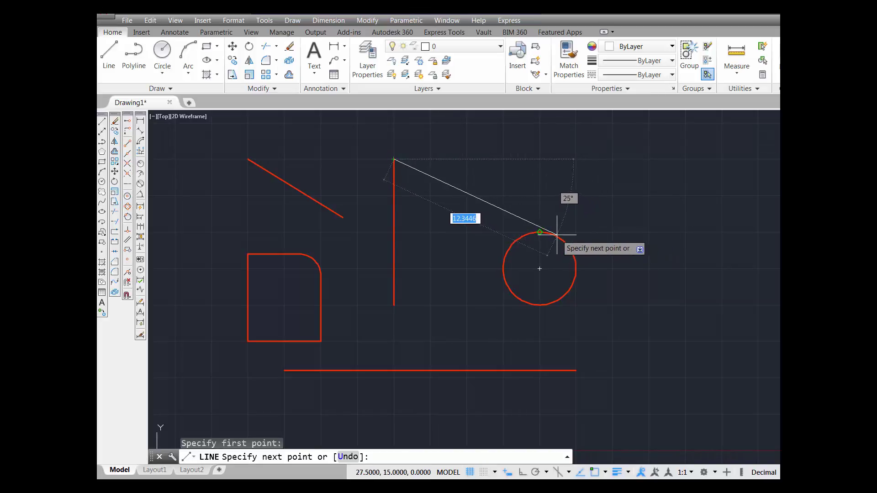
click(541, 269)
right_click(650, 190)
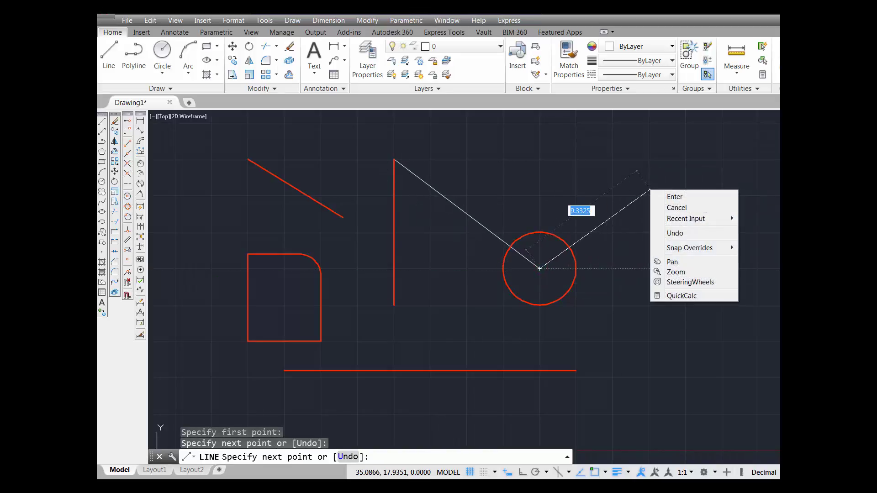
click(673, 198)
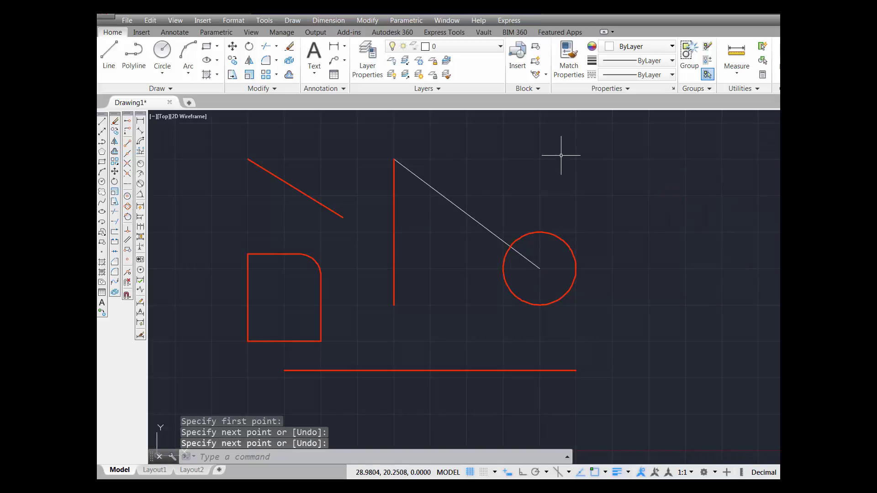
- Draw a line from the vertical line's midpoint to the circle's left quadrant using running snaps
click(108, 53)
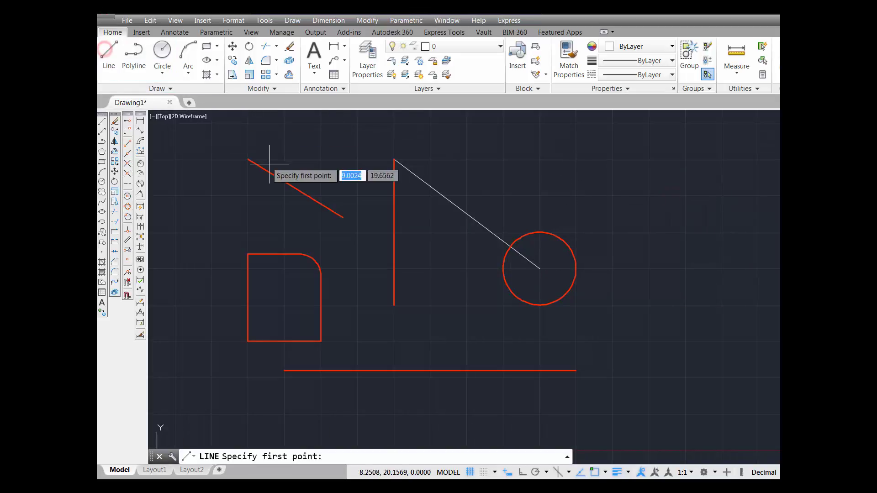
click(391, 237)
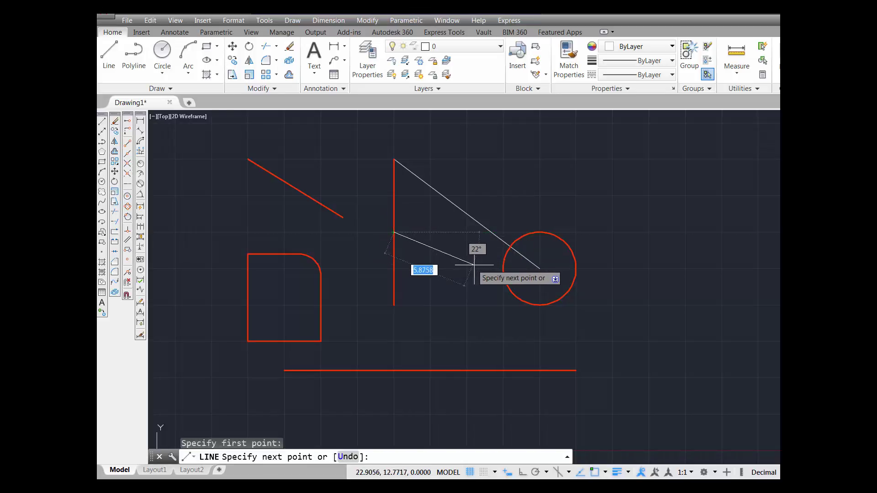
click(503, 269)
right_click(488, 282)
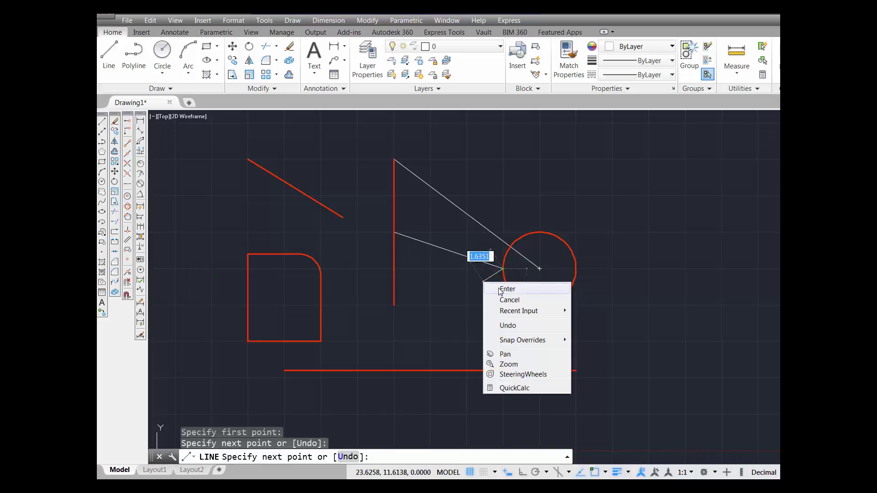
click(507, 289)
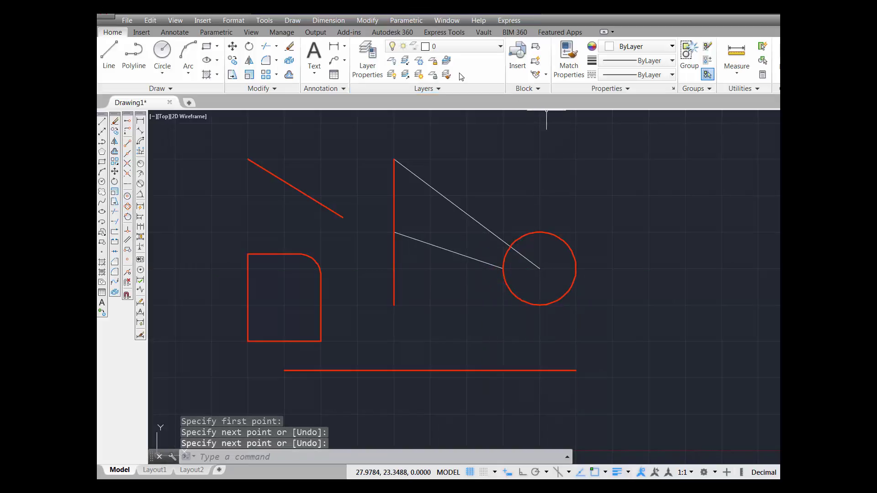